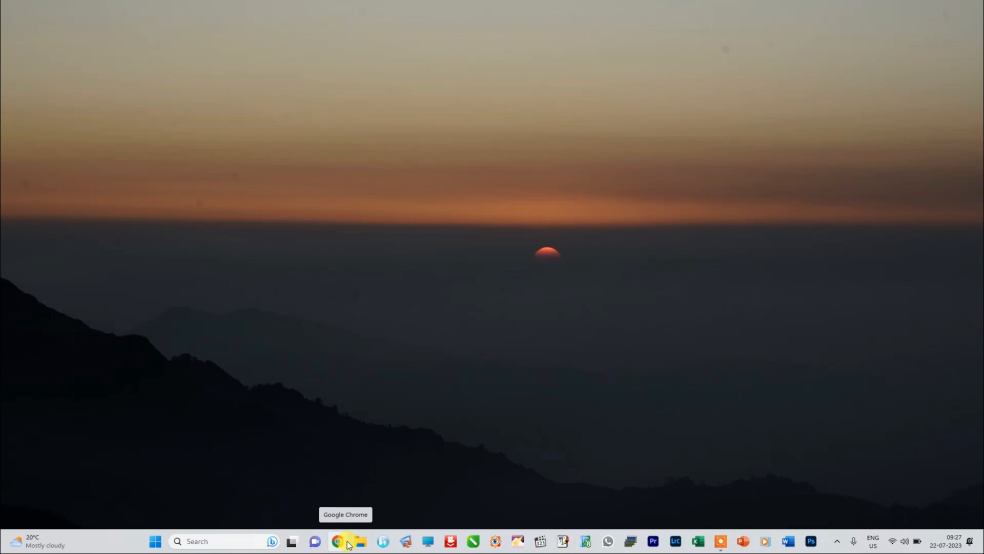
Open the Word document creat new pet from the Pet folder on drive D
{"action": "left_click", "coordinate": [361, 542]}
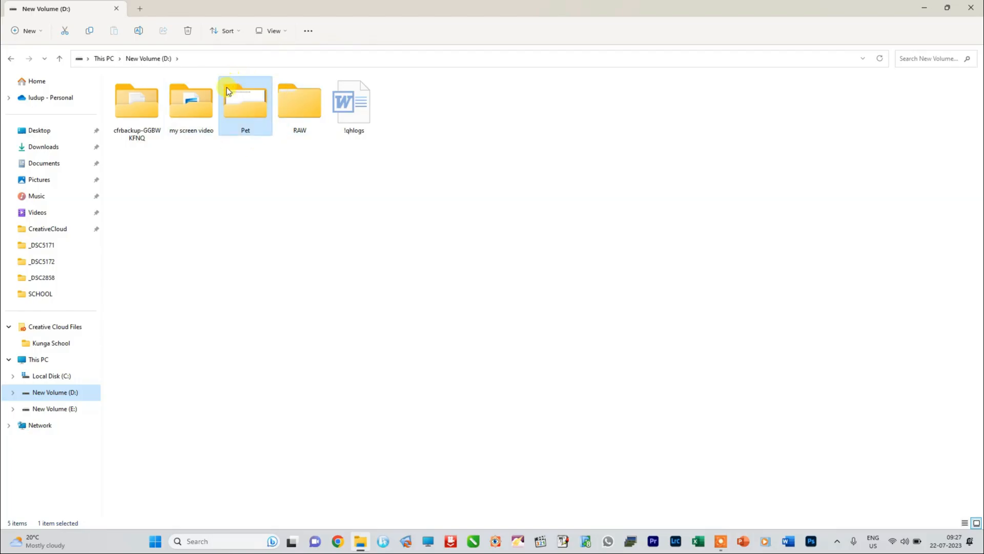
{"action": "double_click", "coordinate": [235, 99]}
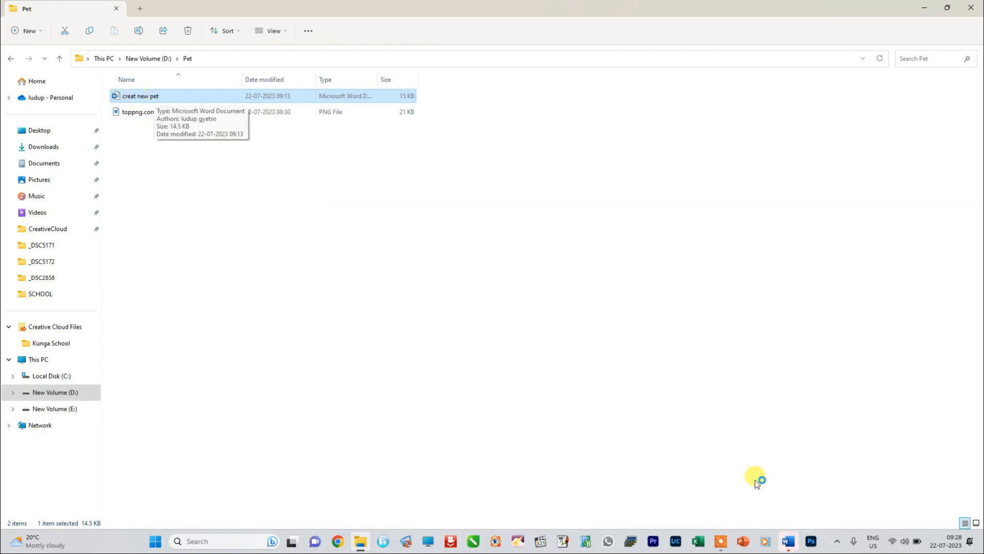
{"action": "left_click", "coordinate": [789, 541]}
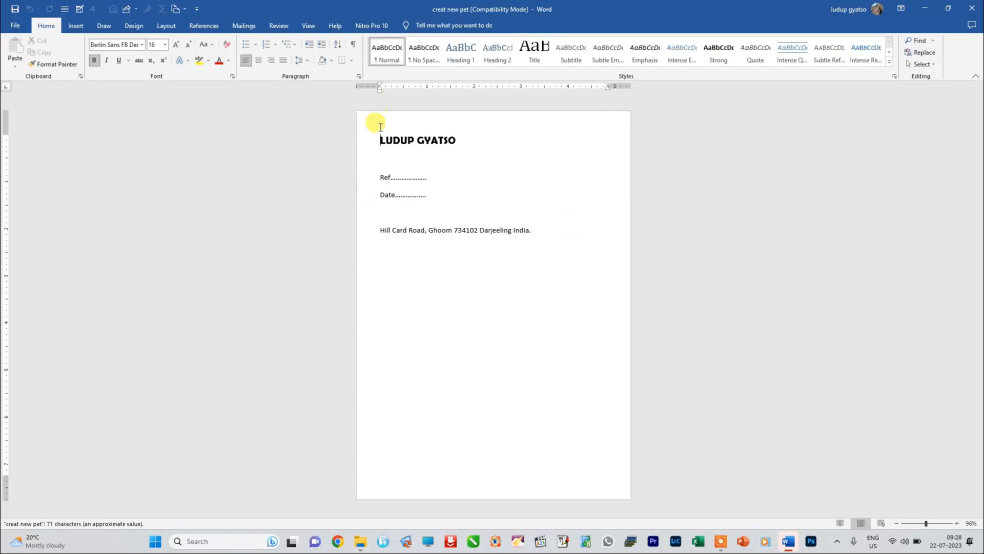
{"action": "left_click", "coordinate": [923, 10]}
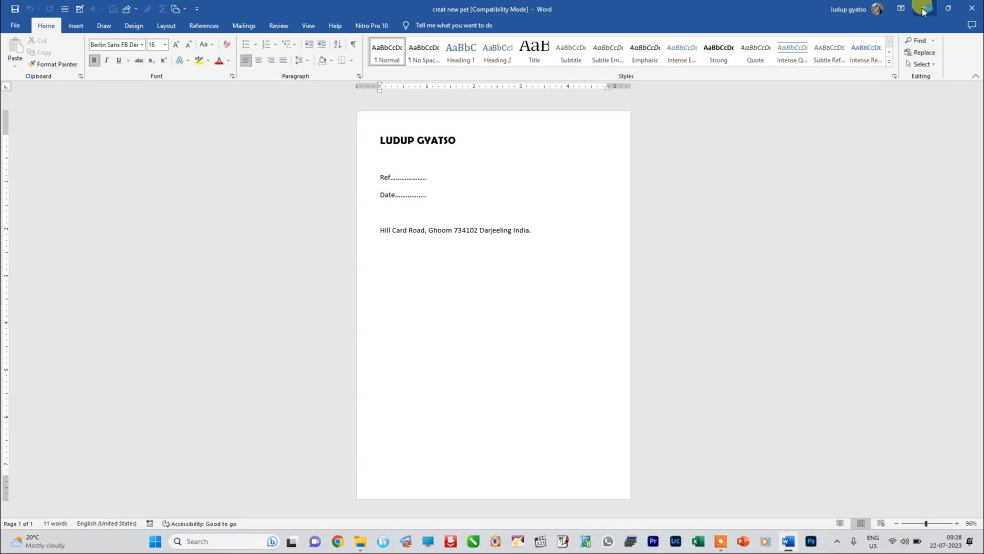
Create a new blank document and apply a preset page margin to it
{"action": "left_click", "coordinate": [11, 27]}
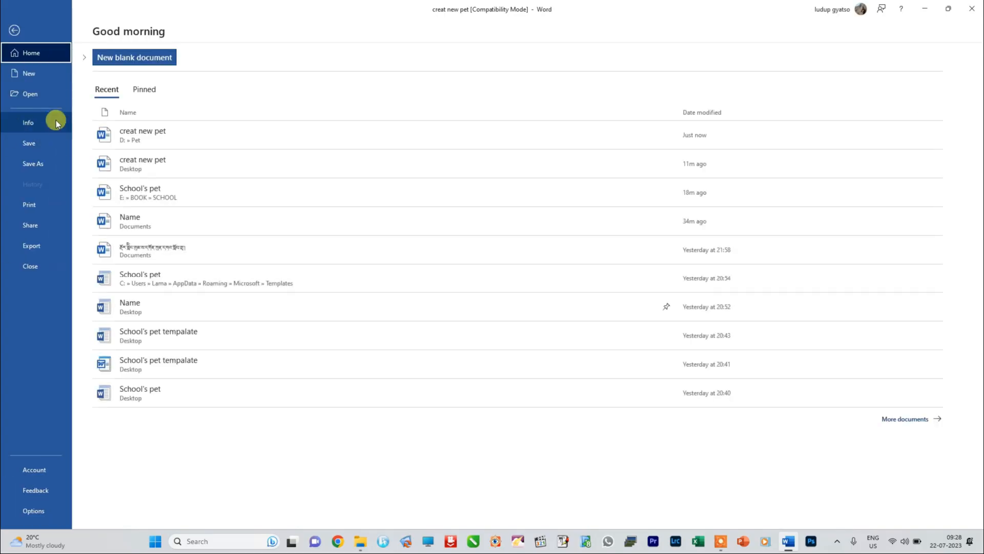
{"action": "left_click", "coordinate": [26, 73]}
{"action": "left_click", "coordinate": [130, 99]}
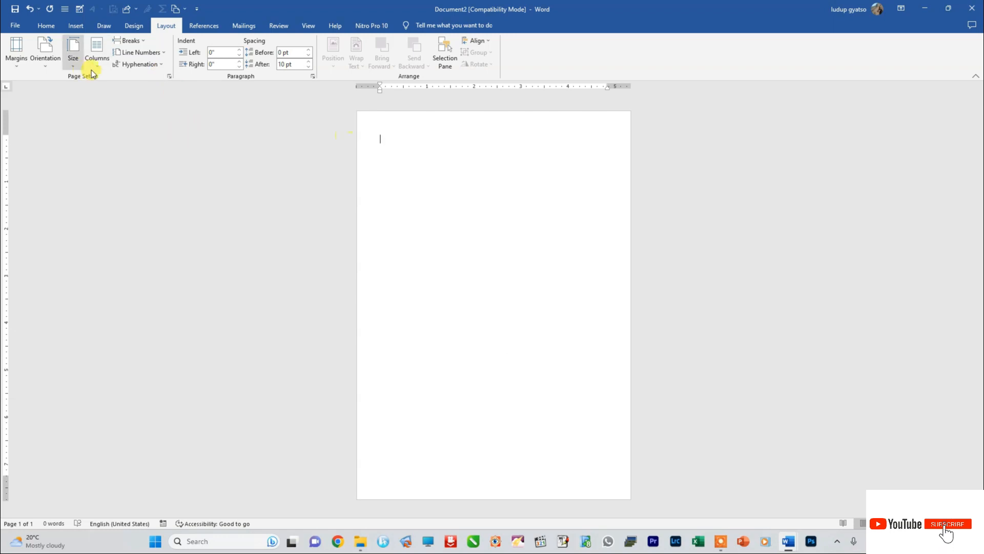
{"action": "left_click", "coordinate": [13, 63]}
{"action": "left_click", "coordinate": [41, 159]}
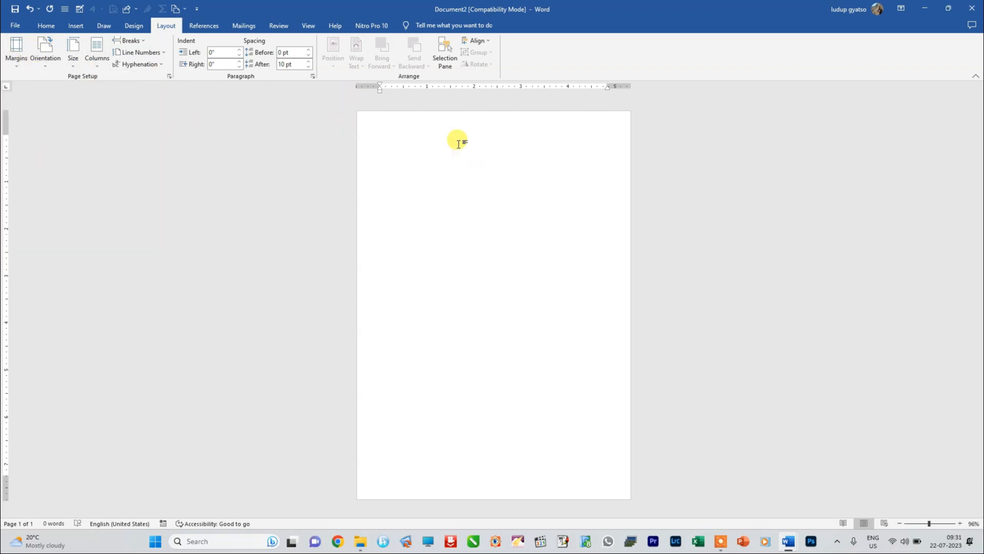
Open the page header for editing and insert the toppng.com astrology logo picture from the Pet folder on drive D
{"action": "double_click", "coordinate": [417, 123]}
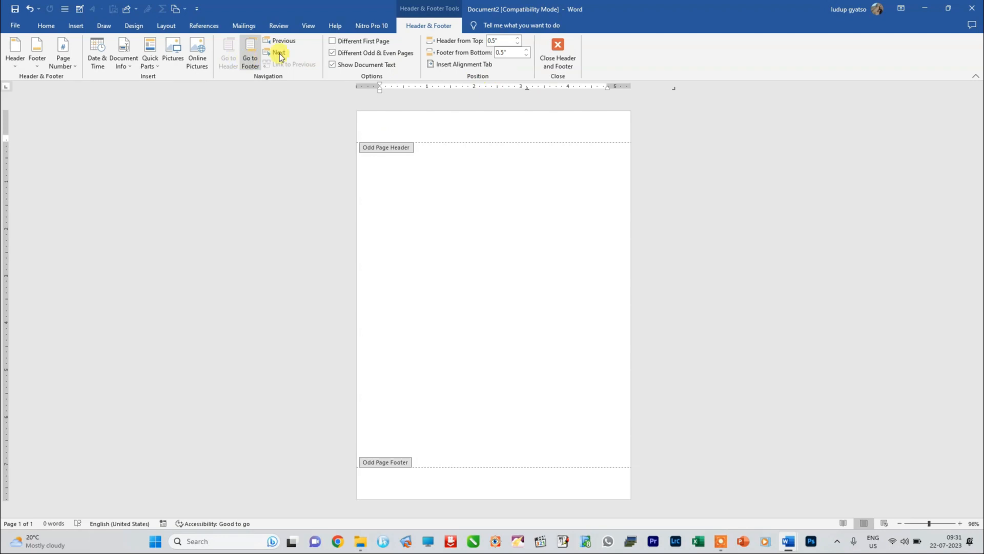
{"action": "left_click", "coordinate": [174, 51]}
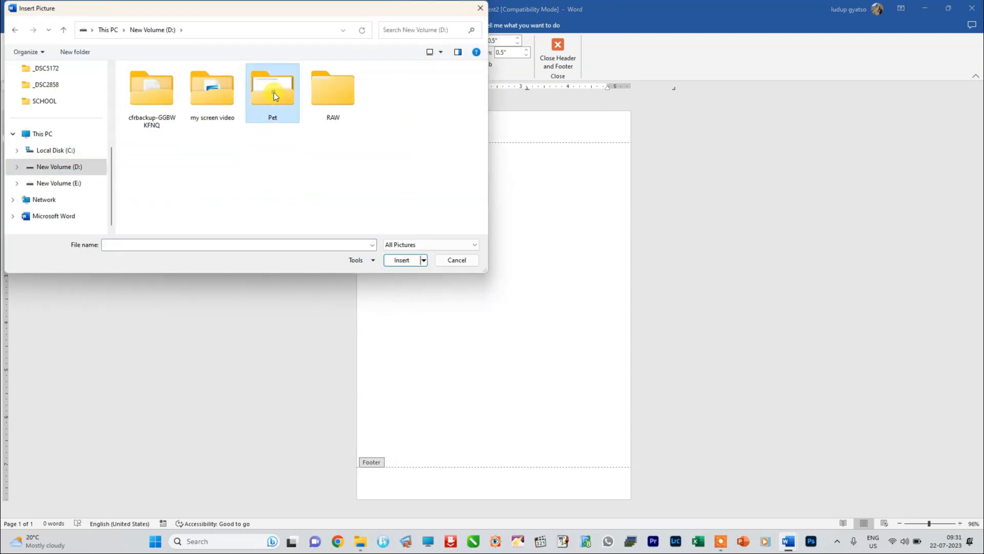
{"action": "double_click", "coordinate": [274, 92]}
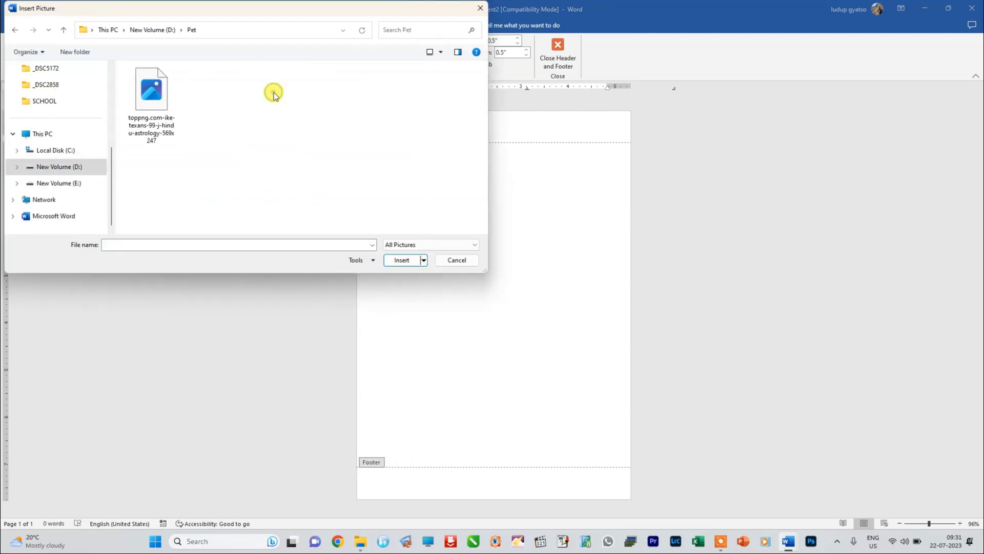
{"action": "left_click", "coordinate": [156, 99]}
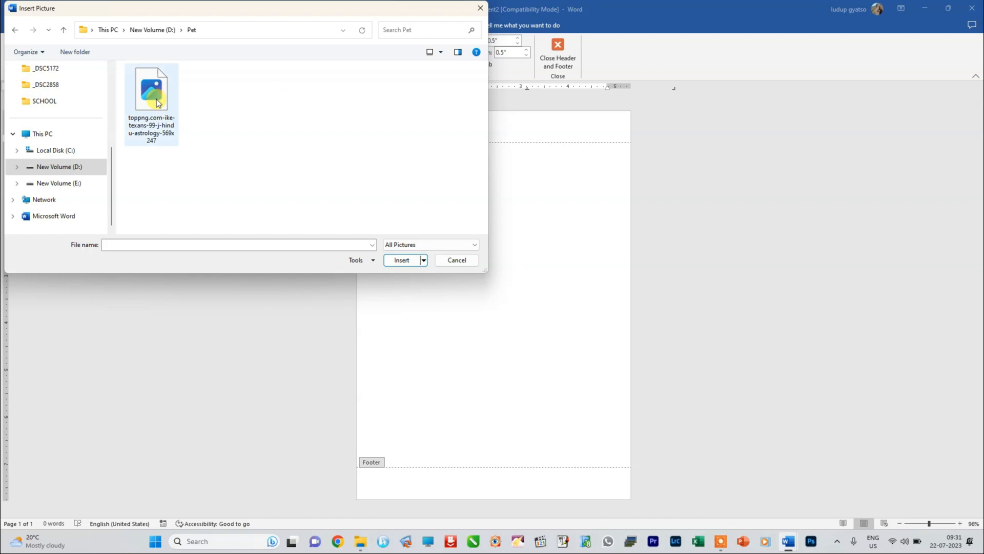
{"action": "left_click", "coordinate": [401, 260]}
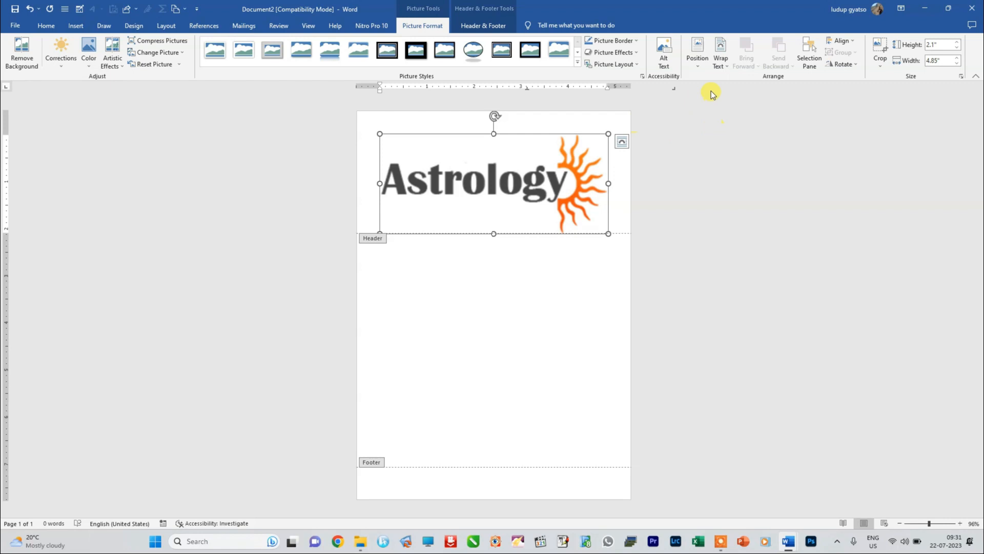
Set the logo's text wrapping to Behind Text and shrink it to a small logo for the header
{"action": "left_click", "coordinate": [720, 57]}
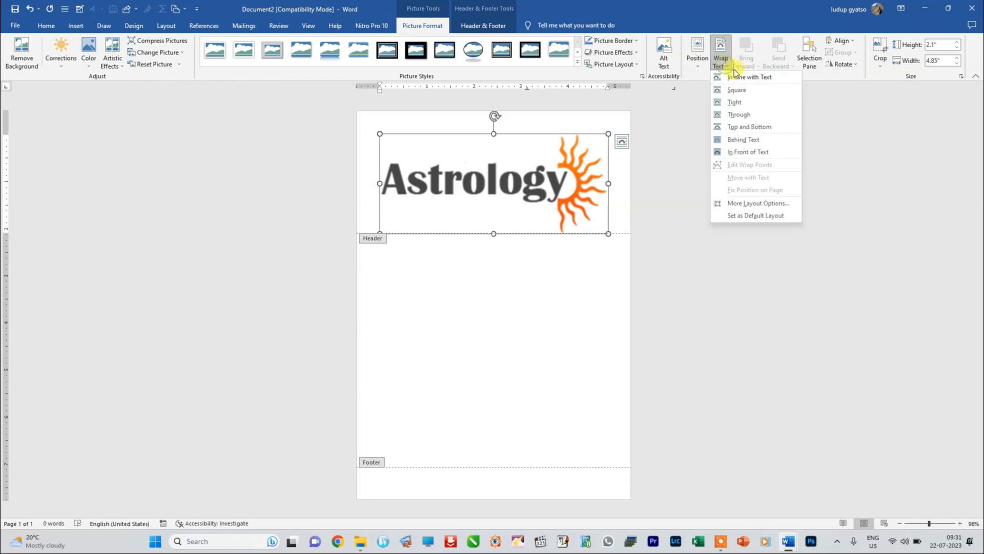
{"action": "left_click", "coordinate": [746, 140]}
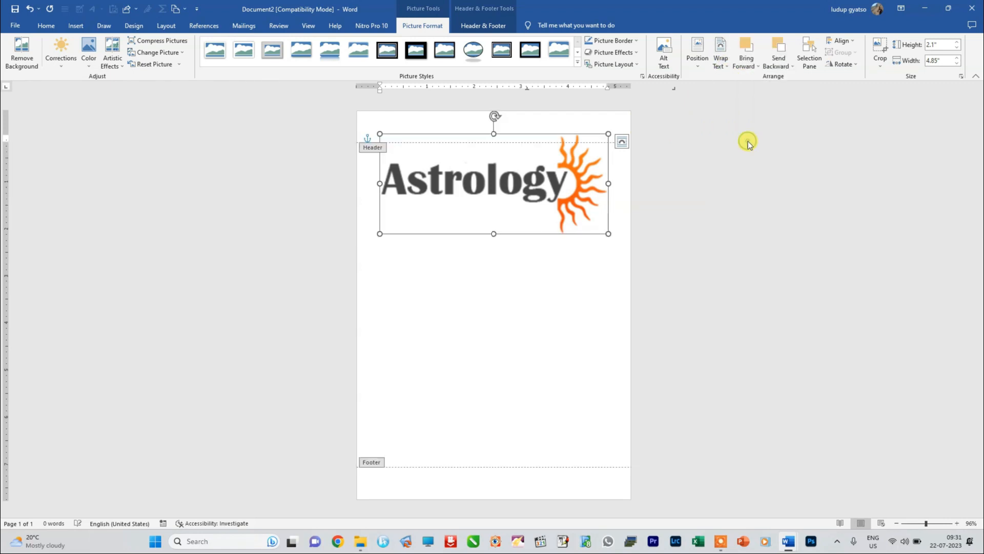
{"action": "left_click_drag", "start_coordinate": [607, 233], "coordinate": [458, 159]}
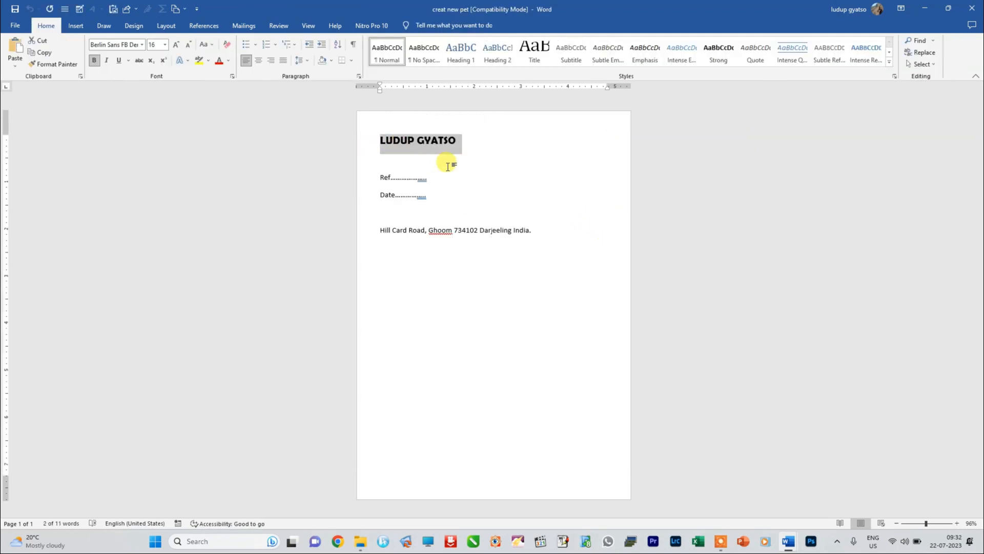
Copy the person's name from the heading line of the creat new pet document
{"action": "left_click", "coordinate": [391, 158]}
{"action": "left_click_drag", "start_coordinate": [380, 140], "coordinate": [476, 140]}
{"action": "right_click", "coordinate": [449, 143]}
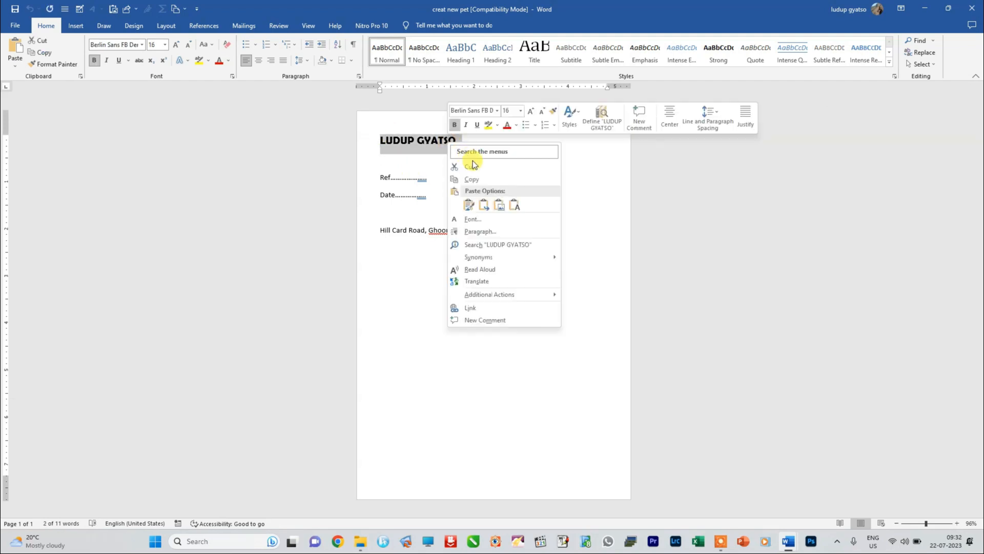
{"action": "left_click", "coordinate": [470, 180]}
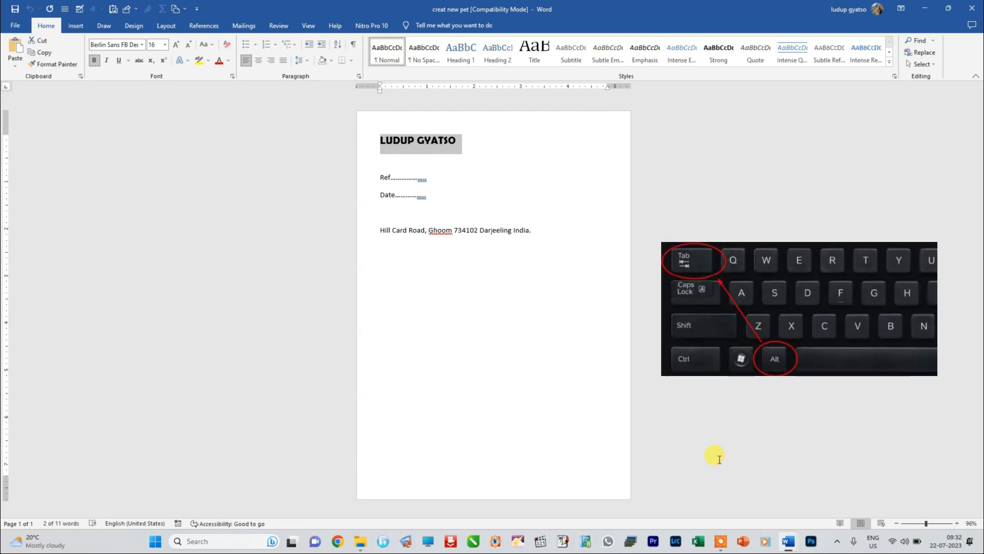
Return to Document2 and paste the copied name into the header as text only
{"action": "key", "text": "alt+Tab"}
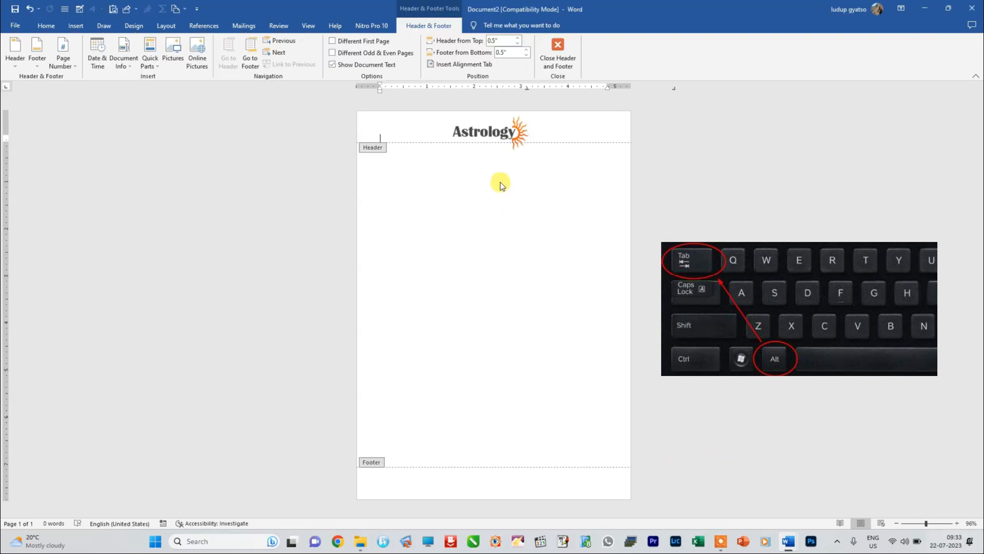
{"action": "left_click", "coordinate": [926, 11]}
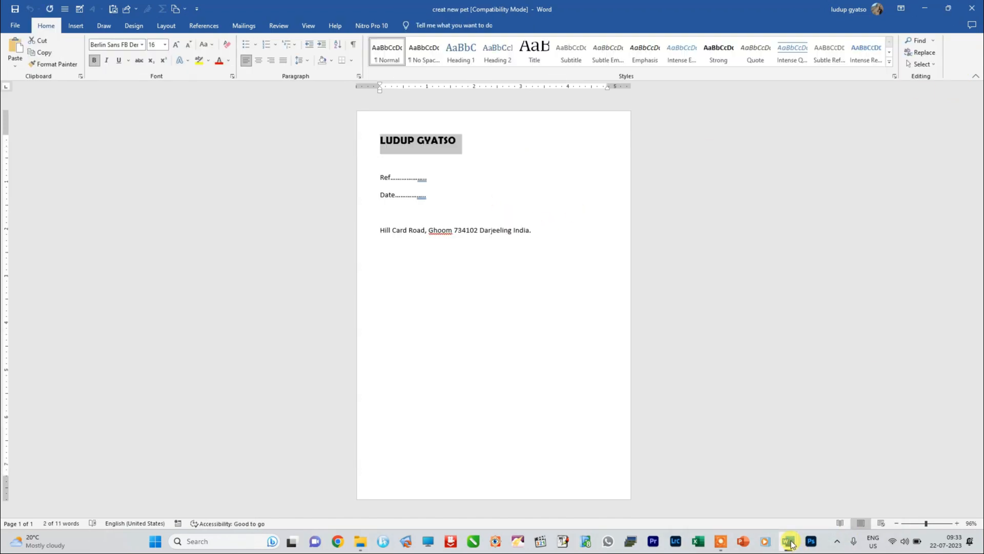
{"action": "mouse_move", "coordinate": [791, 544]}
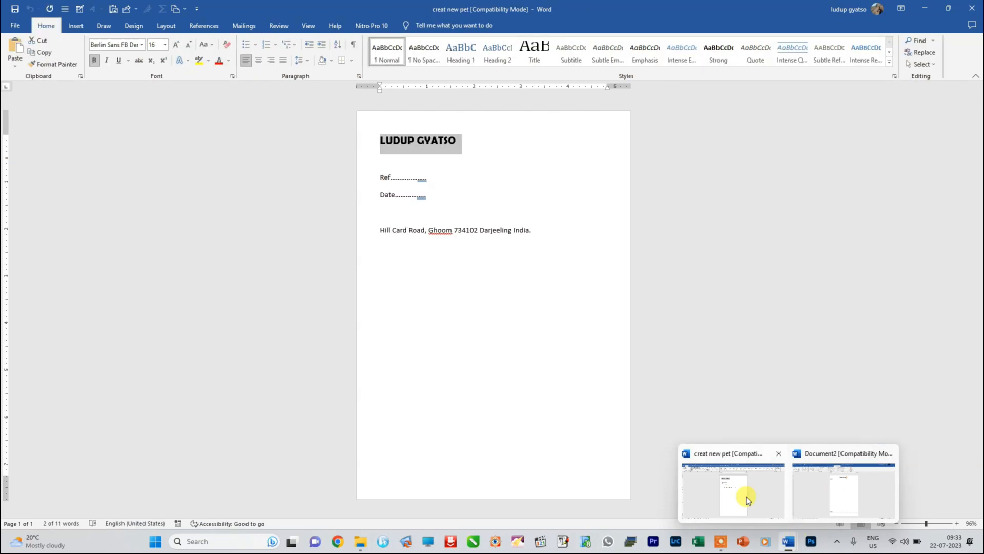
{"action": "left_click", "coordinate": [826, 494]}
{"action": "right_click", "coordinate": [402, 139]}
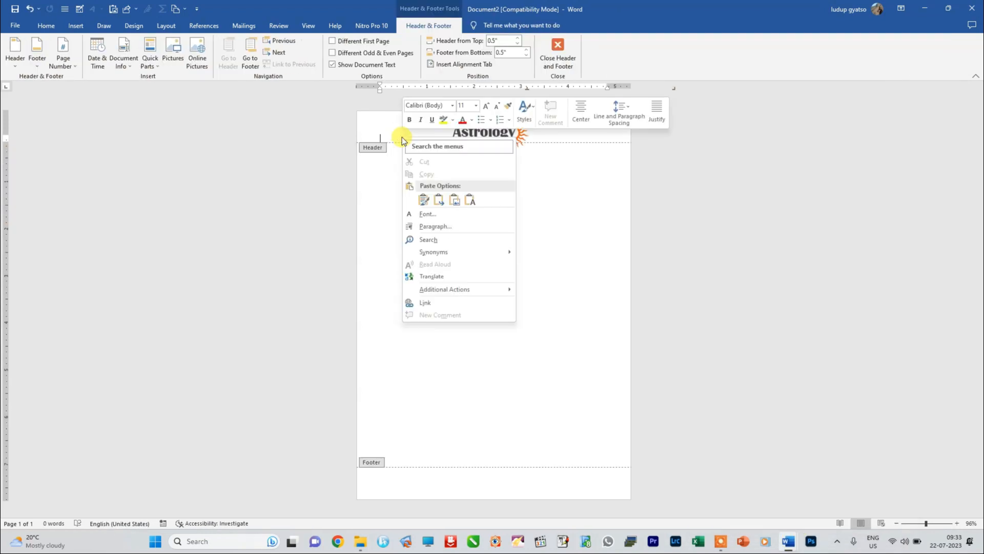
{"action": "left_click", "coordinate": [469, 200]}
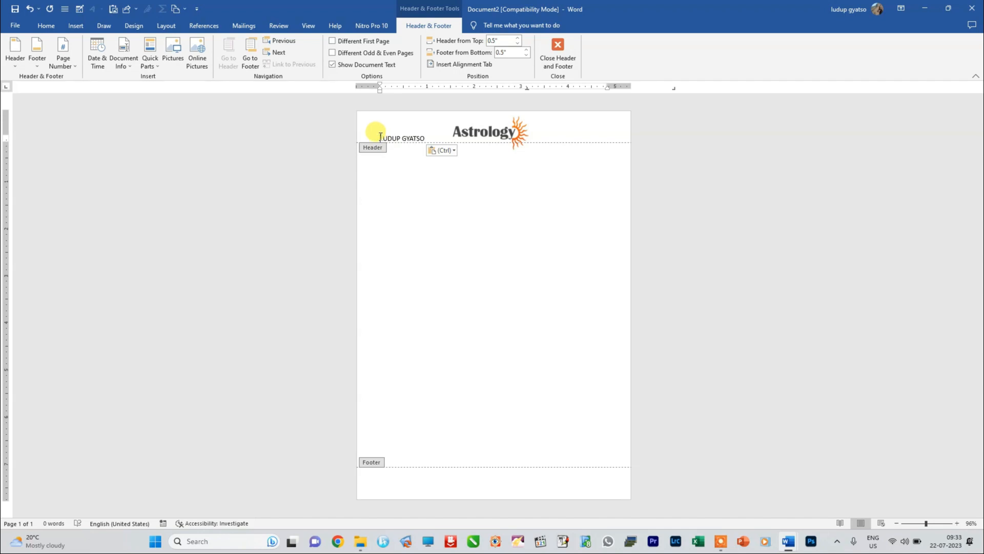
Add blank lines above the name in the header and move the logo up above it
{"action": "key", "text": "Return"}
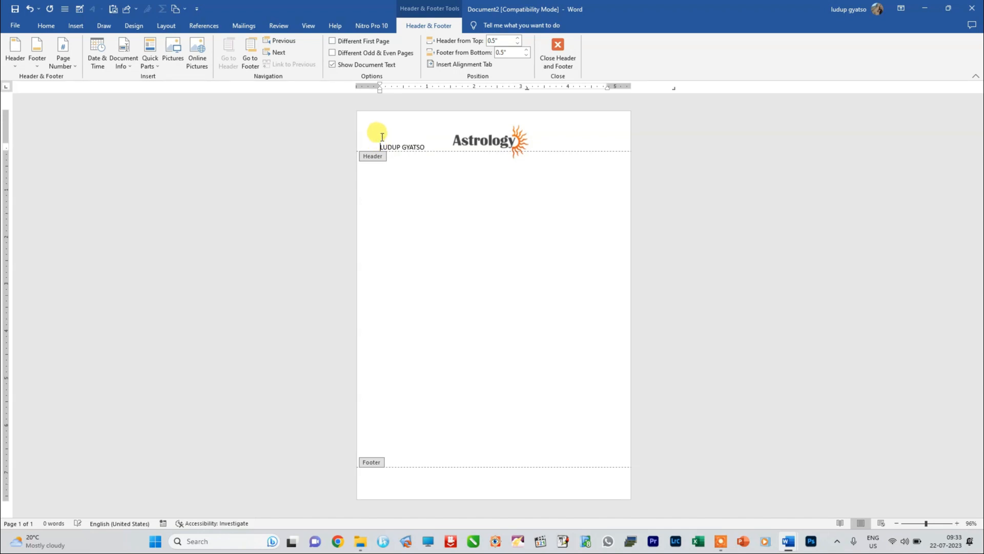
{"action": "left_click", "coordinate": [455, 140]}
{"action": "left_click_drag", "start_coordinate": [469, 138], "coordinate": [466, 131]}
Centre the name line in the header
{"action": "left_click_drag", "start_coordinate": [377, 154], "coordinate": [435, 155]}
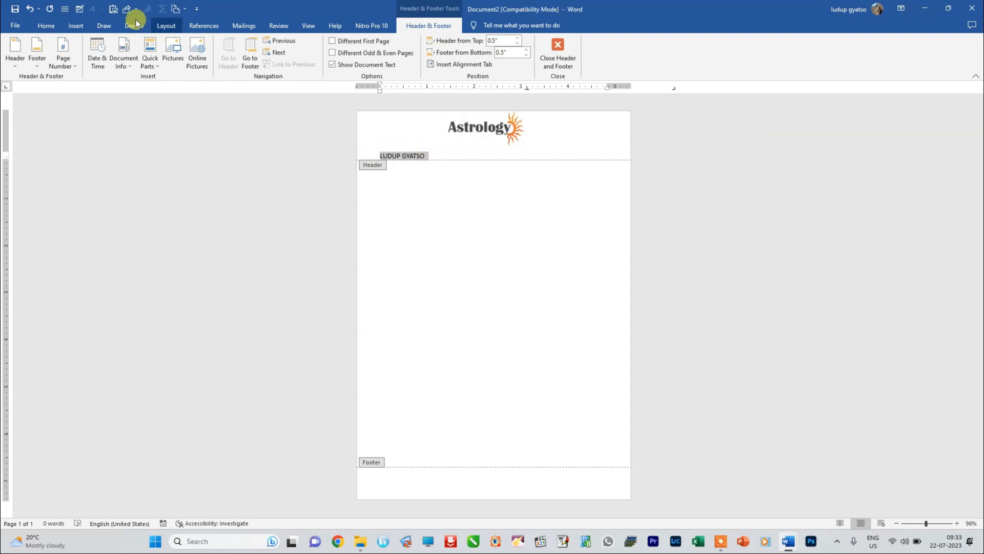
{"action": "left_click", "coordinate": [46, 25]}
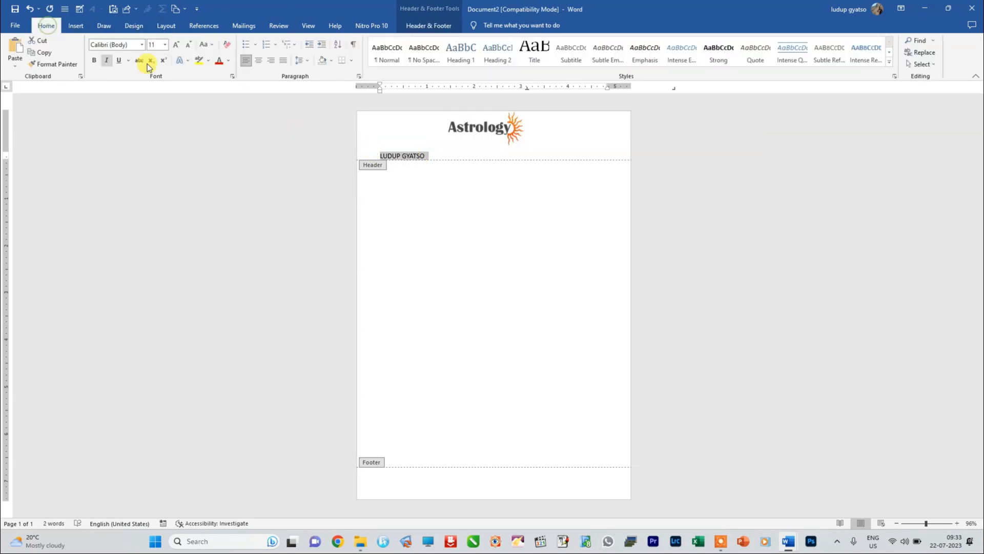
{"action": "left_click", "coordinate": [259, 62]}
Reposition the Astrology logo so it sits centred just above the name in the header
{"action": "left_click_drag", "start_coordinate": [488, 124], "coordinate": [498, 123]}
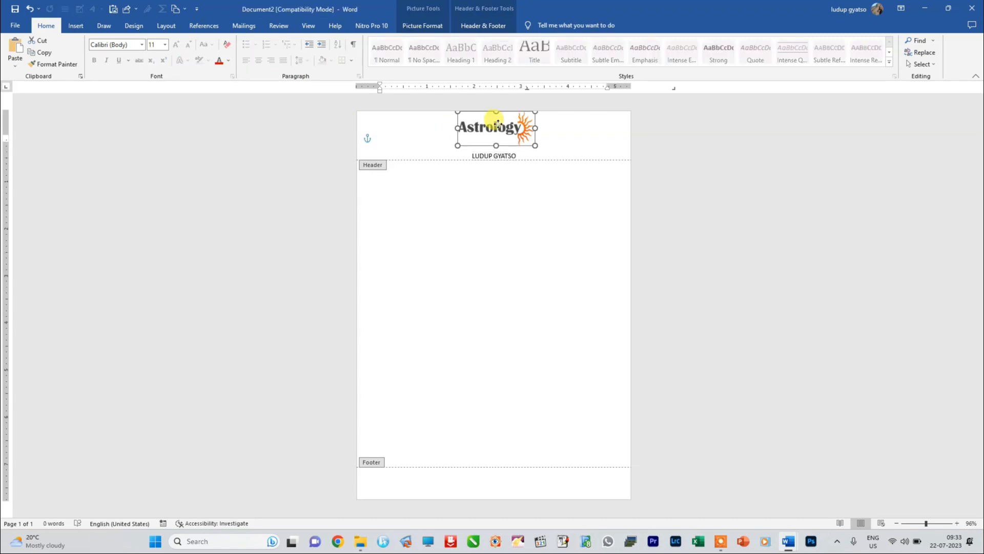
{"action": "left_click", "coordinate": [561, 133]}
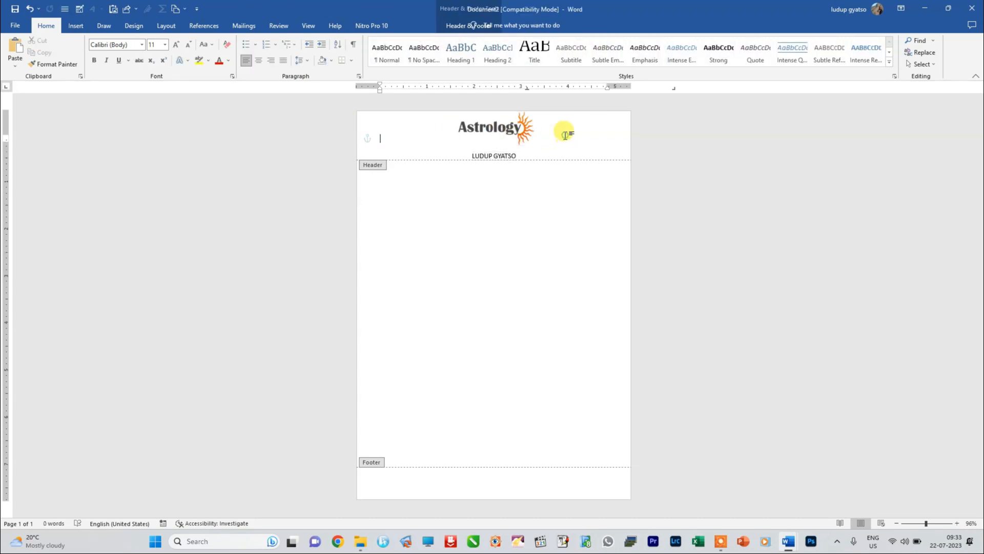
{"action": "left_click", "coordinate": [503, 129]}
{"action": "left_click_drag", "start_coordinate": [502, 129], "coordinate": [503, 134]}
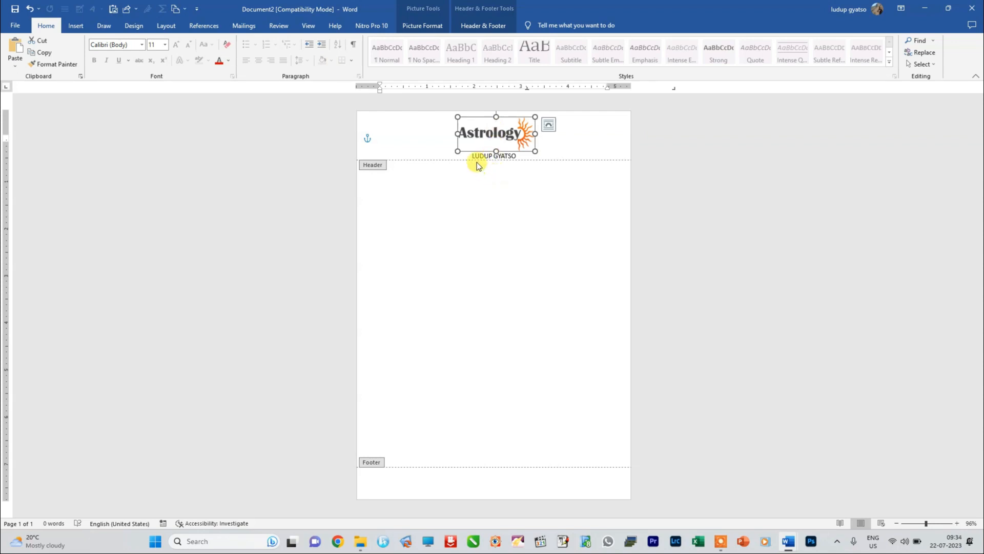
{"action": "left_click", "coordinate": [566, 145]}
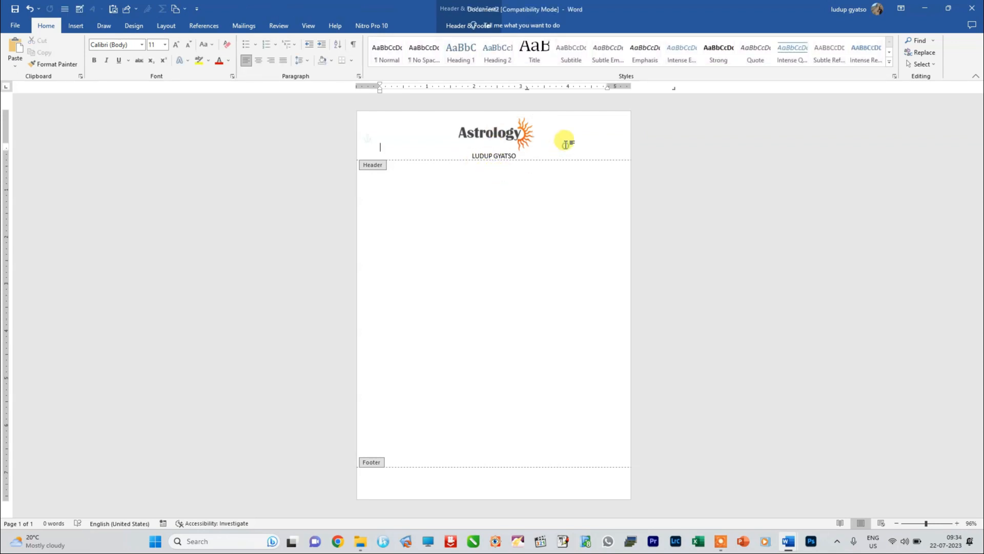
Make the name in the header bold and increase its font size to 14
{"action": "left_click_drag", "start_coordinate": [470, 155], "coordinate": [533, 157]}
{"action": "left_click", "coordinate": [95, 62]}
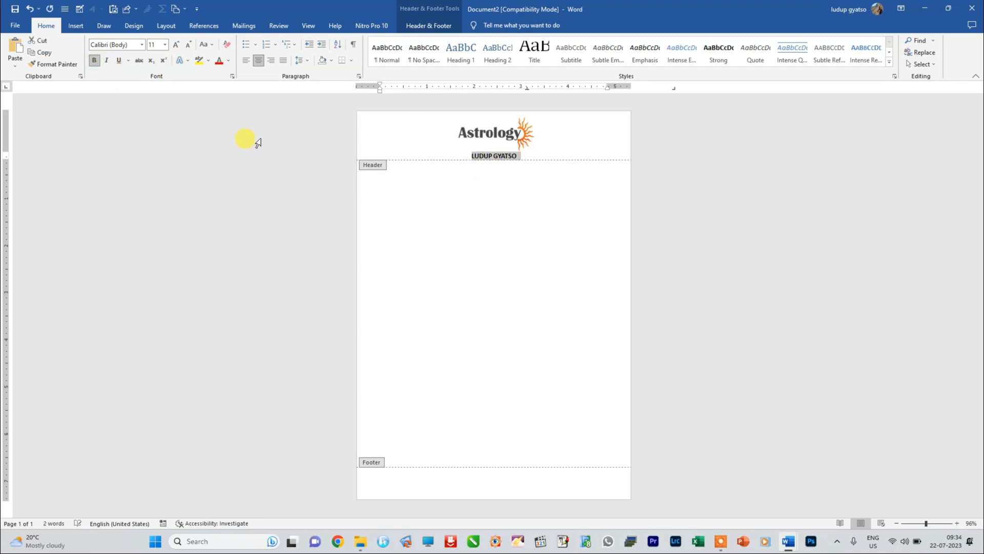
{"action": "left_click", "coordinate": [175, 44]}
{"action": "left_click", "coordinate": [174, 44]}
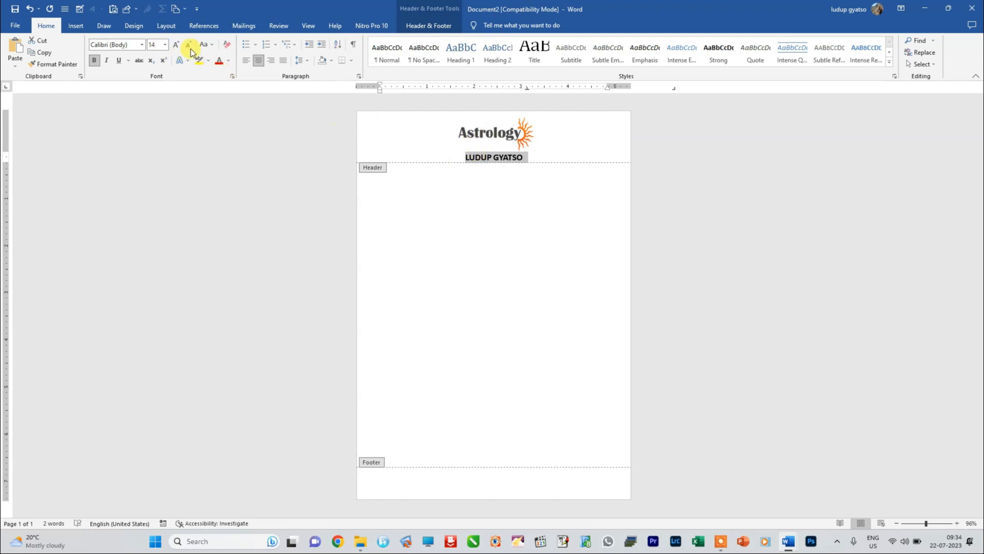
Switch to the "creat new pet" document and copy its address line
{"action": "left_click", "coordinate": [468, 136]}
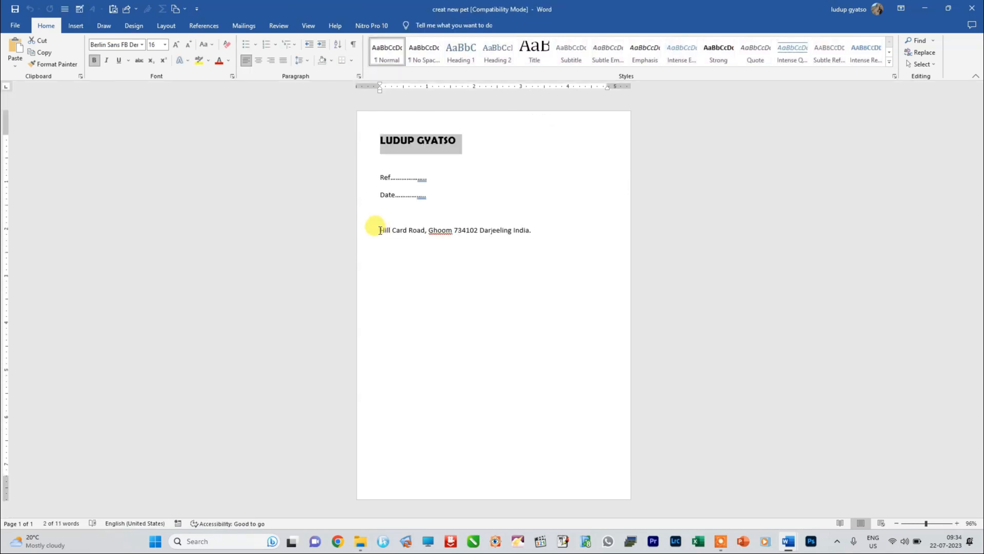
{"action": "left_click", "coordinate": [374, 230]}
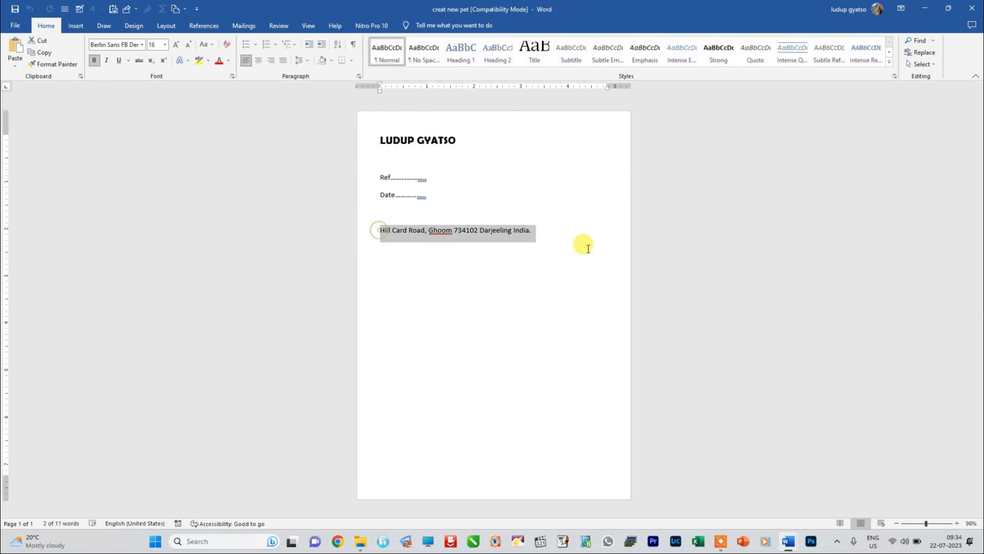
{"action": "right_click", "coordinate": [514, 238]}
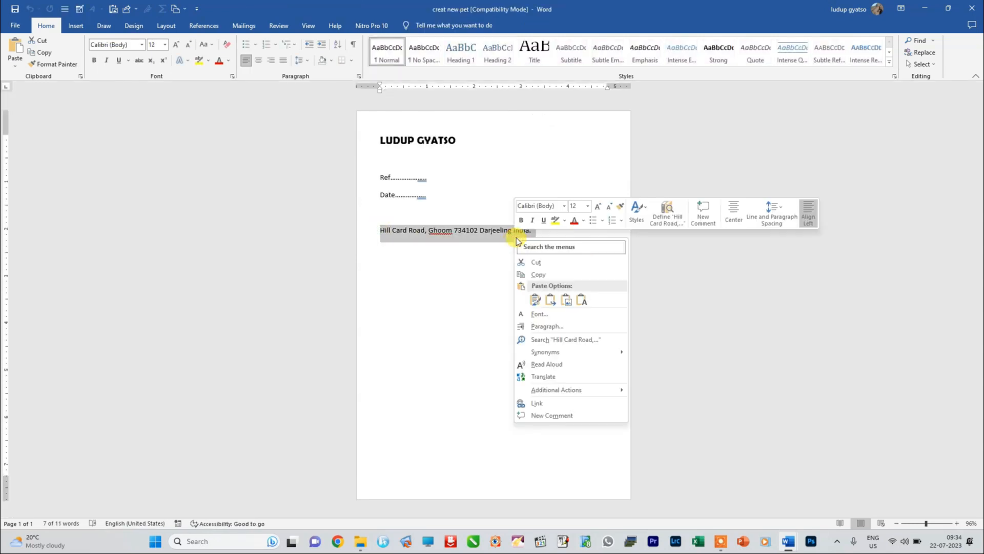
{"action": "left_click", "coordinate": [539, 275]}
Paste the copied address as text only into the footer of Document2
{"action": "mouse_move", "coordinate": [788, 541]}
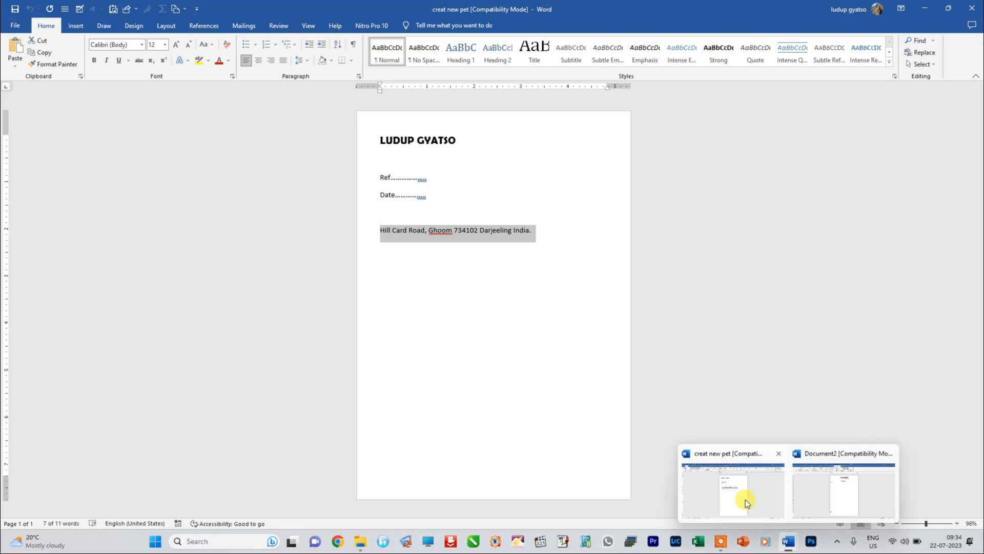
{"action": "left_click", "coordinate": [833, 492]}
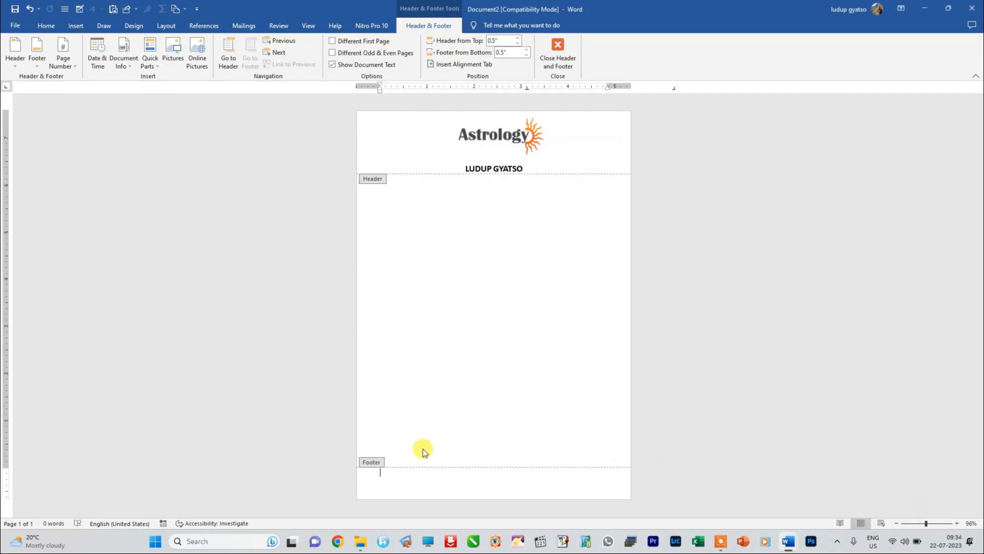
{"action": "right_click", "coordinate": [416, 479]}
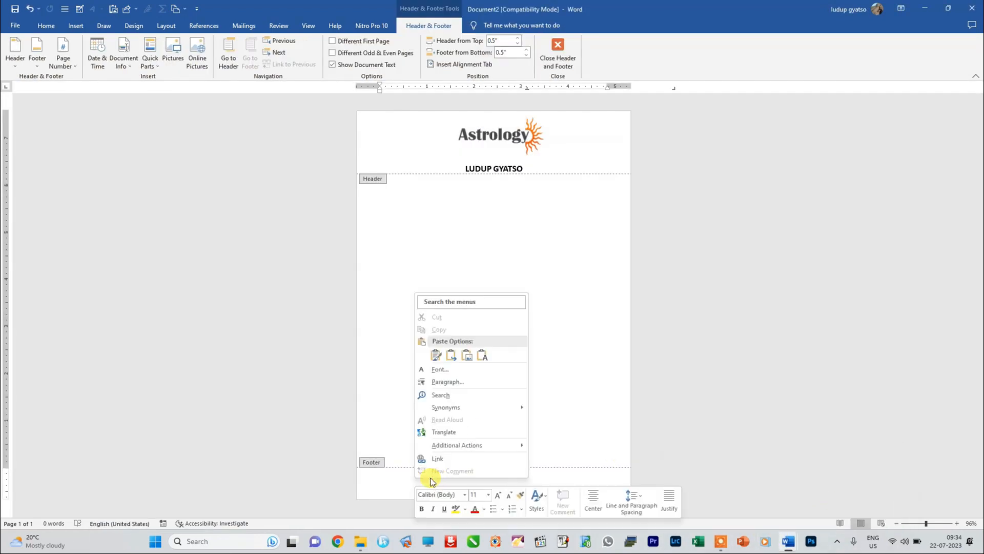
{"action": "left_click", "coordinate": [482, 355]}
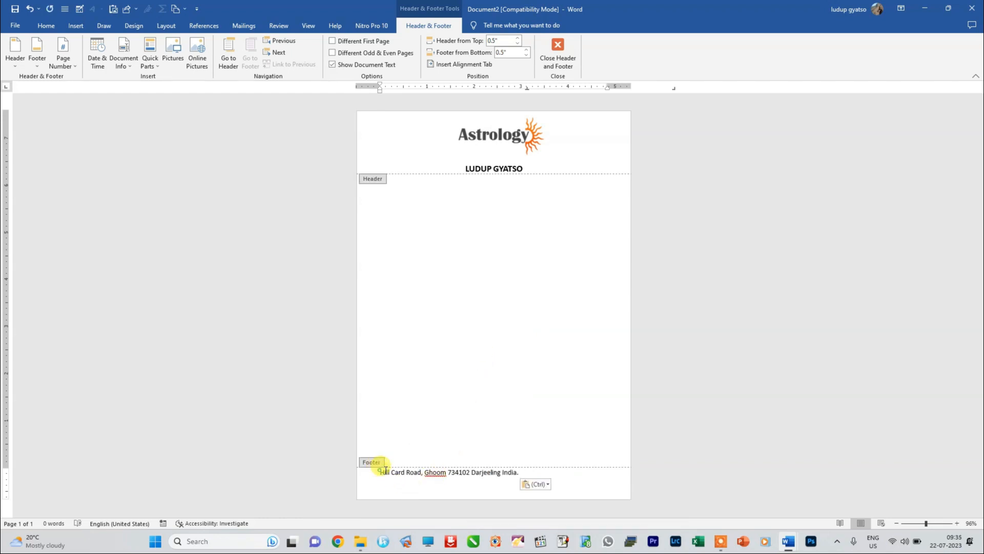
Centre the address line in the footer and return to editing the document body
{"action": "left_click_drag", "start_coordinate": [379, 470], "coordinate": [578, 470]}
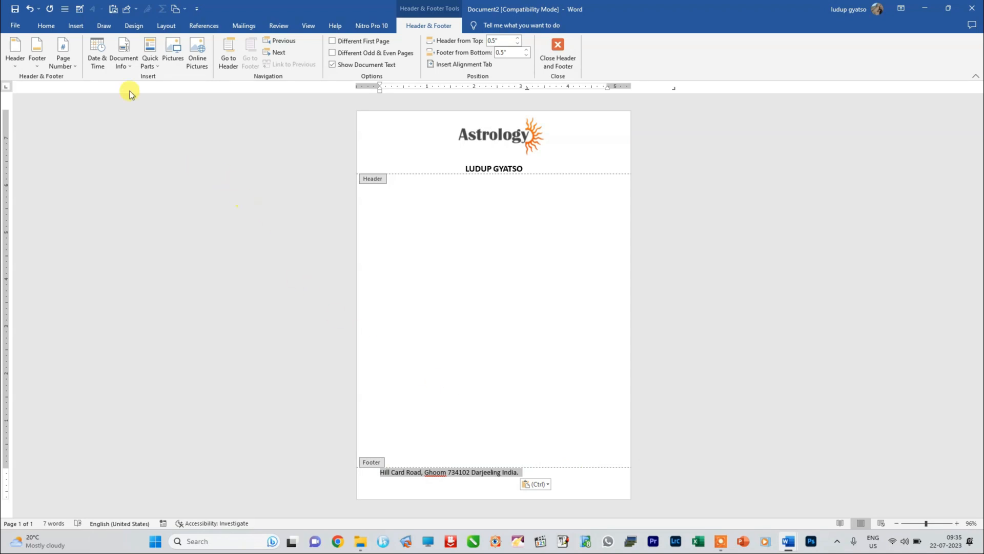
{"action": "left_click", "coordinate": [46, 25]}
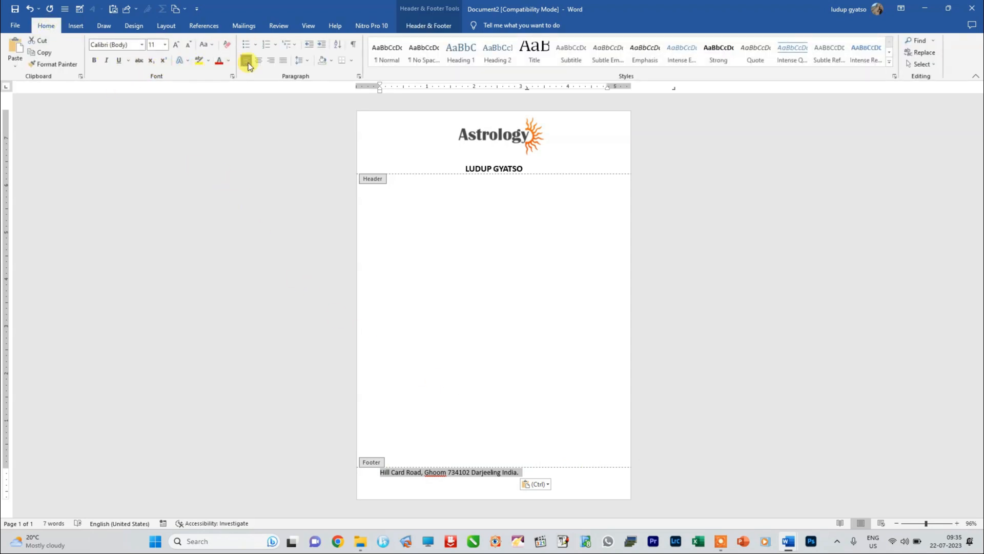
{"action": "left_click", "coordinate": [260, 61]}
{"action": "double_click", "coordinate": [428, 347]}
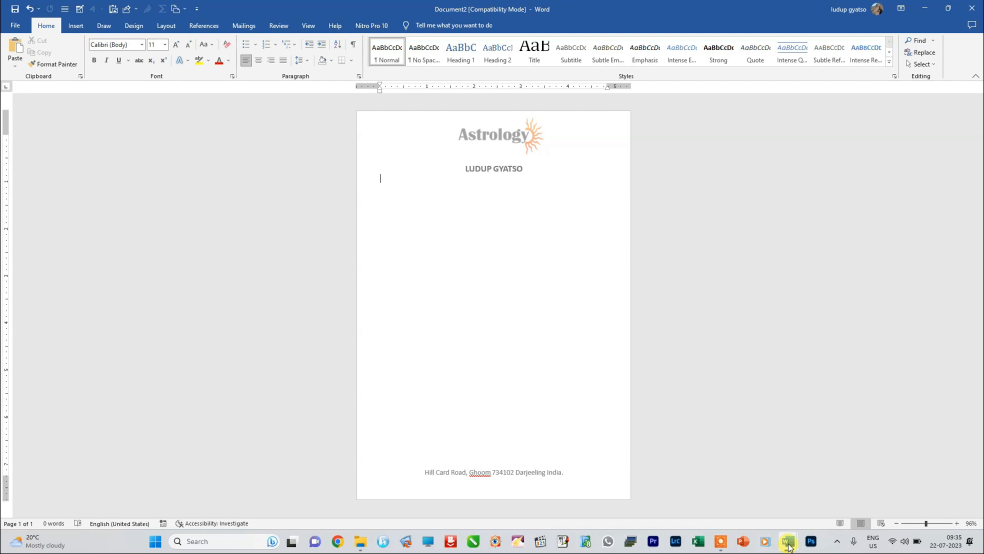
Copy the Ref and Date lines from the "creat new pet" document
{"action": "left_click", "coordinate": [788, 541]}
{"action": "left_click", "coordinate": [740, 506]}
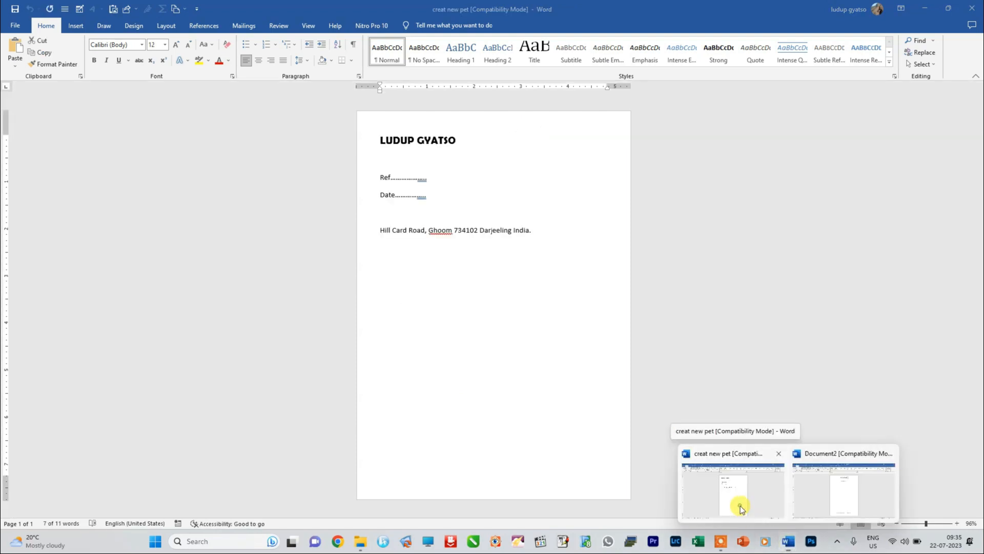
{"action": "left_click_drag", "start_coordinate": [377, 176], "coordinate": [426, 197]}
{"action": "right_click", "coordinate": [376, 186]}
{"action": "left_click", "coordinate": [428, 222]}
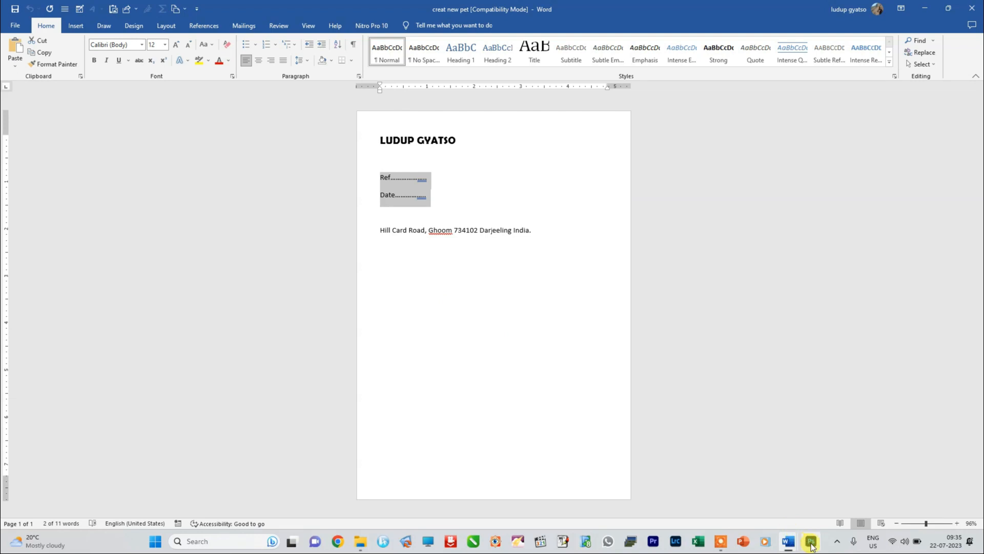
Paste the Ref and Date lines as text only into Document2's body and bring Date onto the Ref line, spaced well apart from Ref
{"action": "left_click", "coordinate": [789, 542]}
{"action": "left_click", "coordinate": [845, 498]}
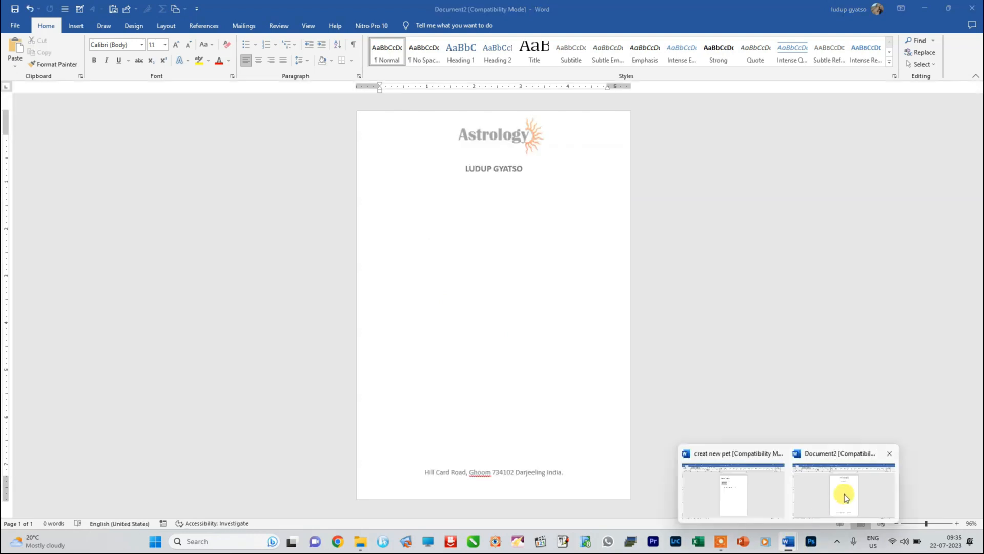
{"action": "right_click", "coordinate": [436, 211]}
{"action": "left_click", "coordinate": [427, 209]}
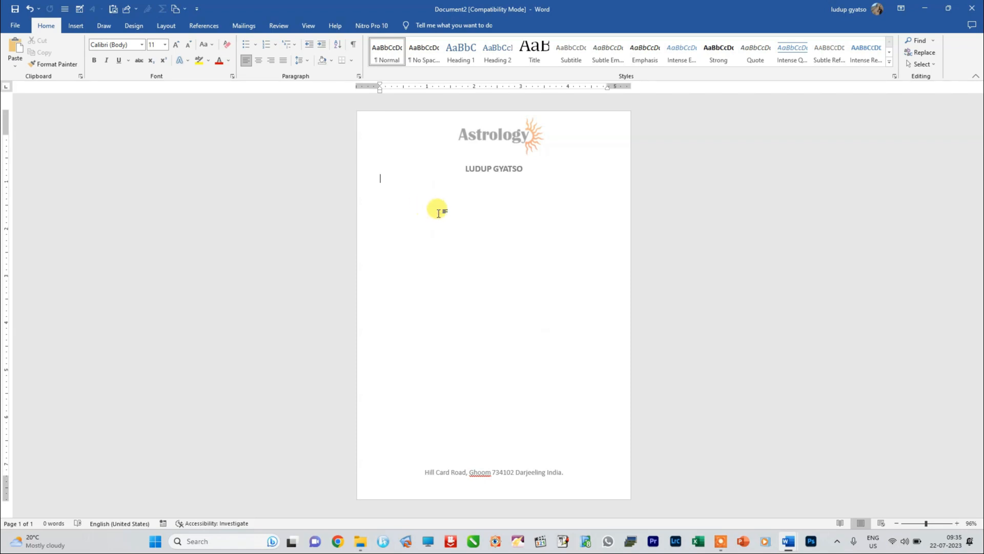
{"action": "right_click", "coordinate": [464, 229]}
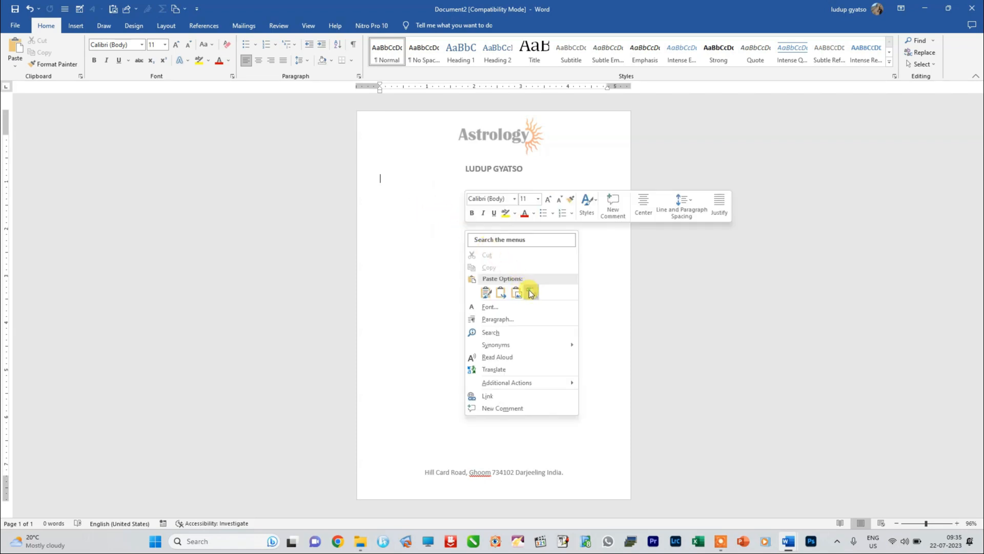
{"action": "left_click", "coordinate": [529, 287]}
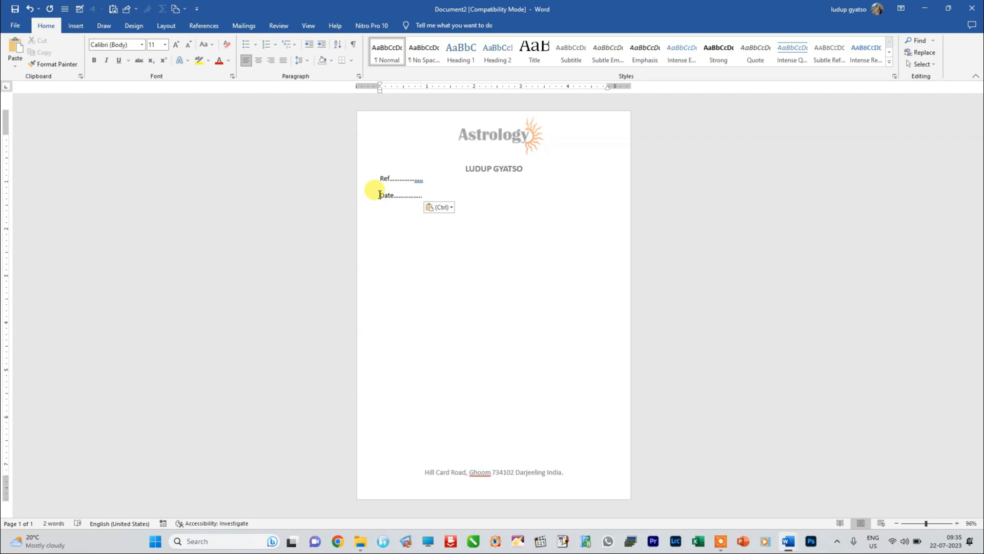
{"action": "left_click", "coordinate": [379, 194]}
{"action": "key", "text": "BackSpace"}
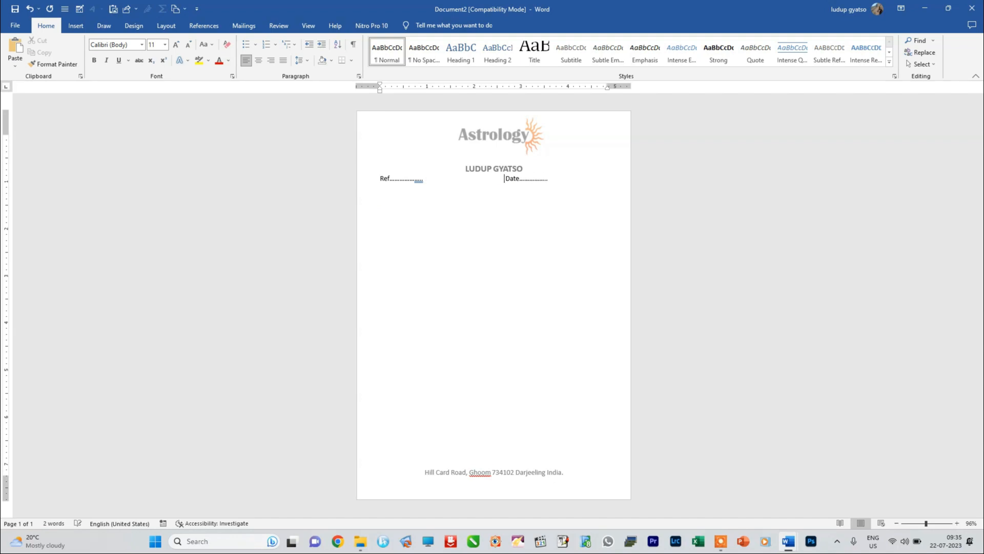
Save the letterhead to the Desktop folder as a Word Template named "My letter pet"
{"action": "left_click", "coordinate": [15, 26]}
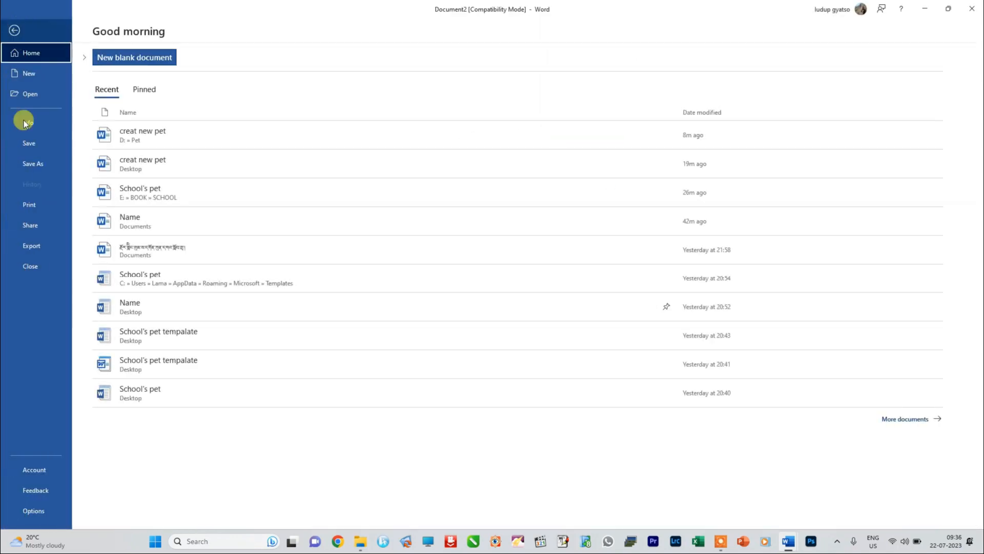
{"action": "left_click", "coordinate": [24, 165]}
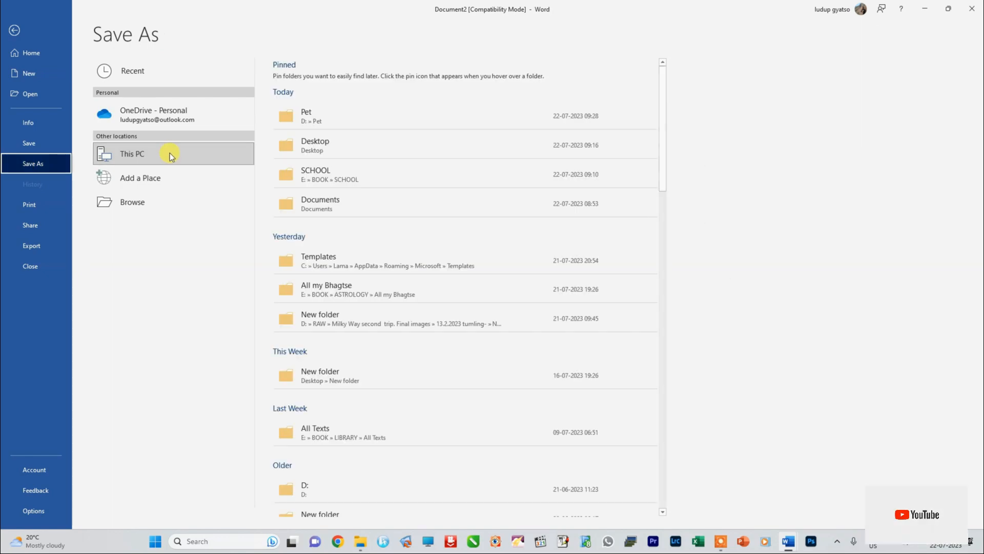
{"action": "left_click", "coordinate": [316, 147]}
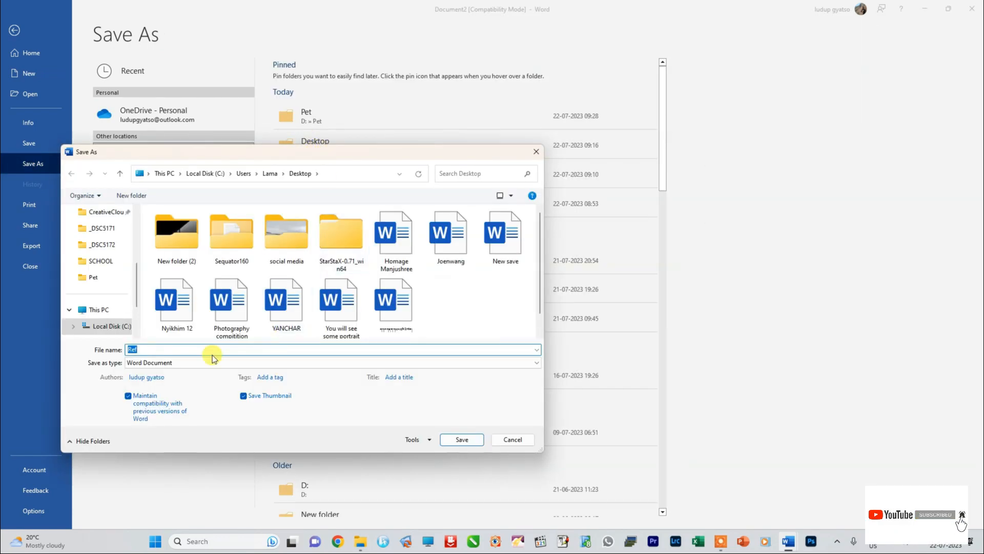
{"action": "left_click", "coordinate": [154, 363]}
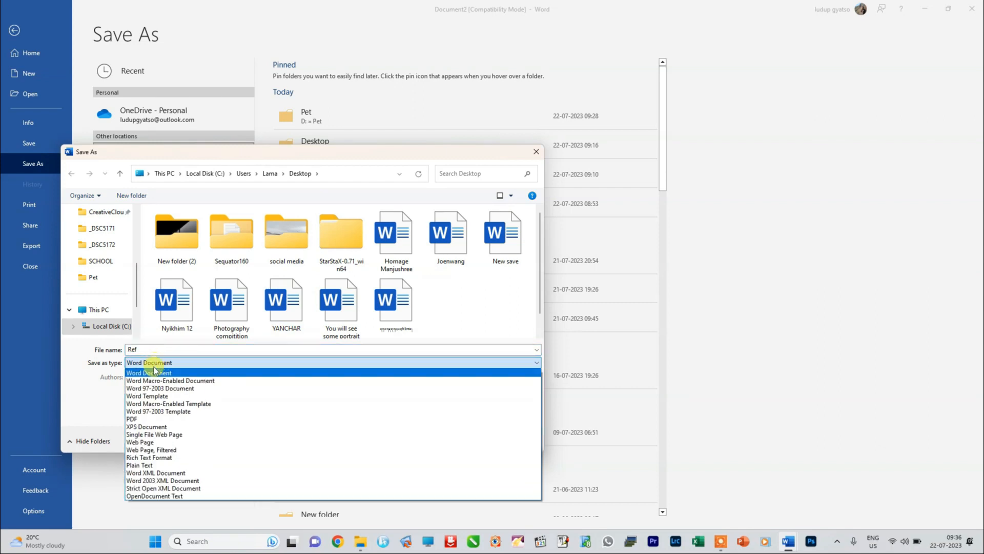
{"action": "left_click", "coordinate": [162, 396]}
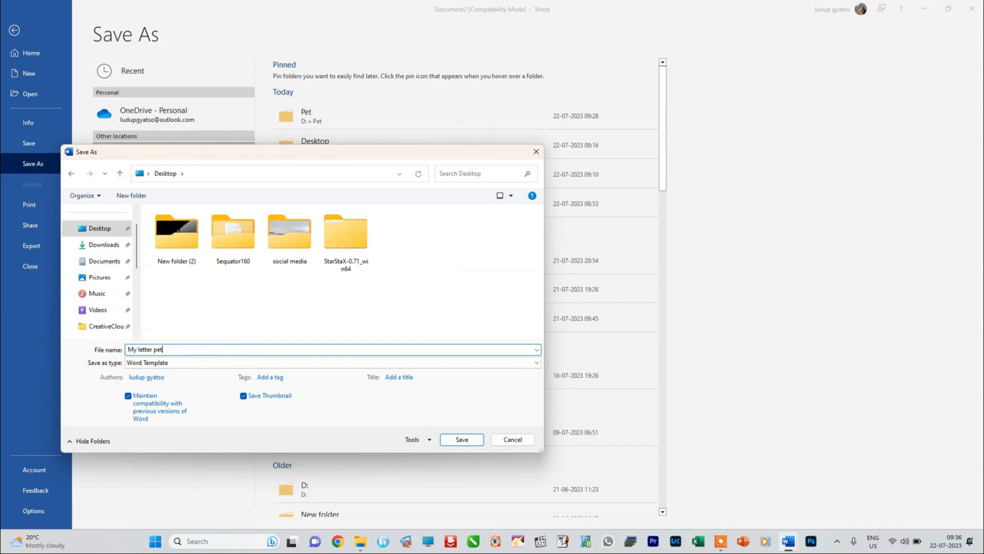
{"action": "left_click", "coordinate": [460, 439]}
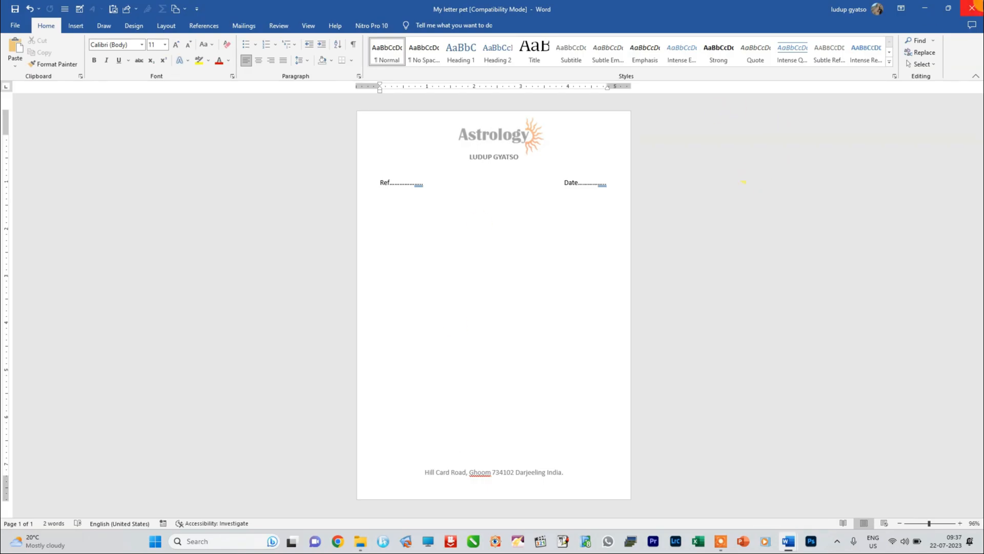
Close the letterhead and open the "My letter pet" template from the Desktop folder in File Explorer
{"action": "left_click", "coordinate": [971, 8]}
{"action": "left_click", "coordinate": [360, 540]}
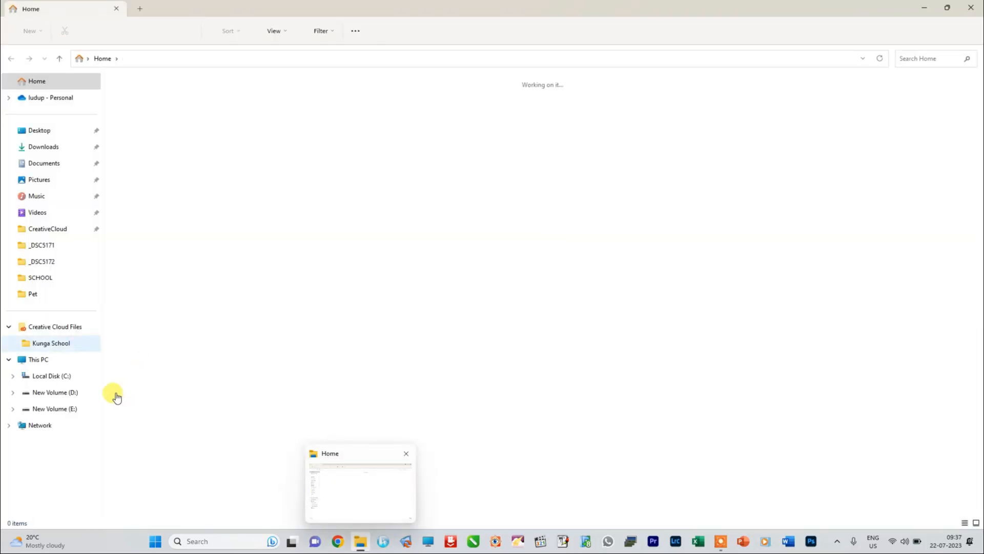
{"action": "left_click", "coordinate": [849, 112]}
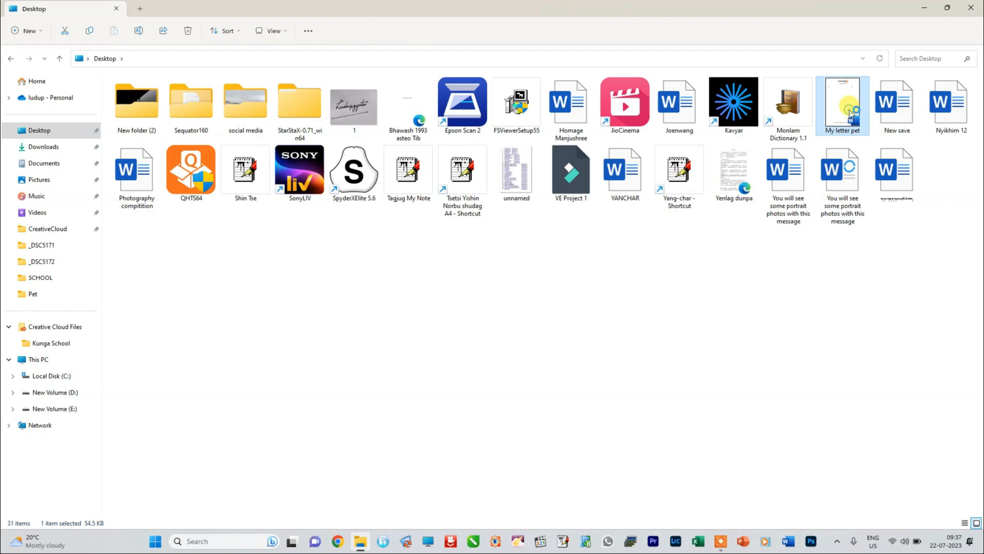
{"action": "double_click", "coordinate": [849, 113]}
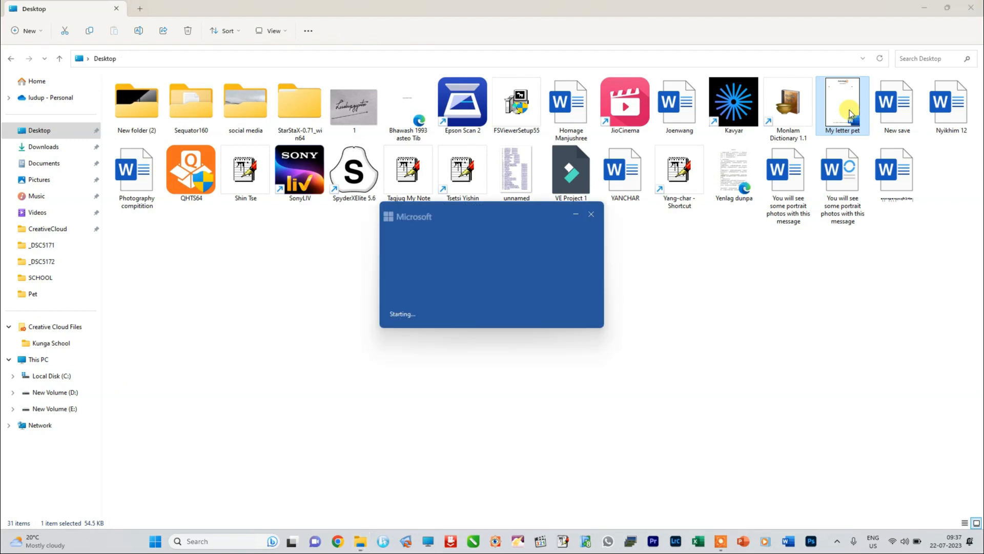